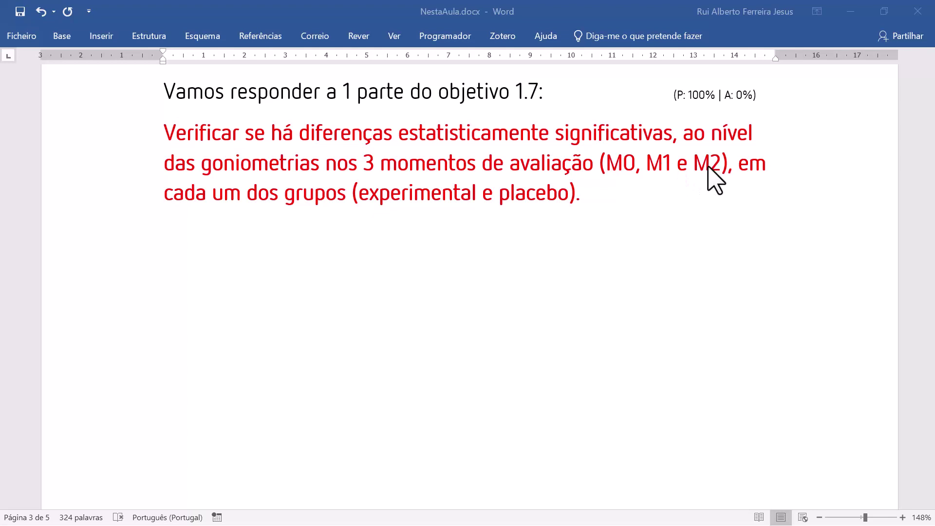
- Switch to SPSS and examine the data rows of the Experimental group (cases 1–15) and the Placebo group (cases 16–30)
key(alt+Tab)
key(alt+Tab)
key(alt+Tab)
key(alt+Tab)
key(alt+Tab)
key(alt+Tab)
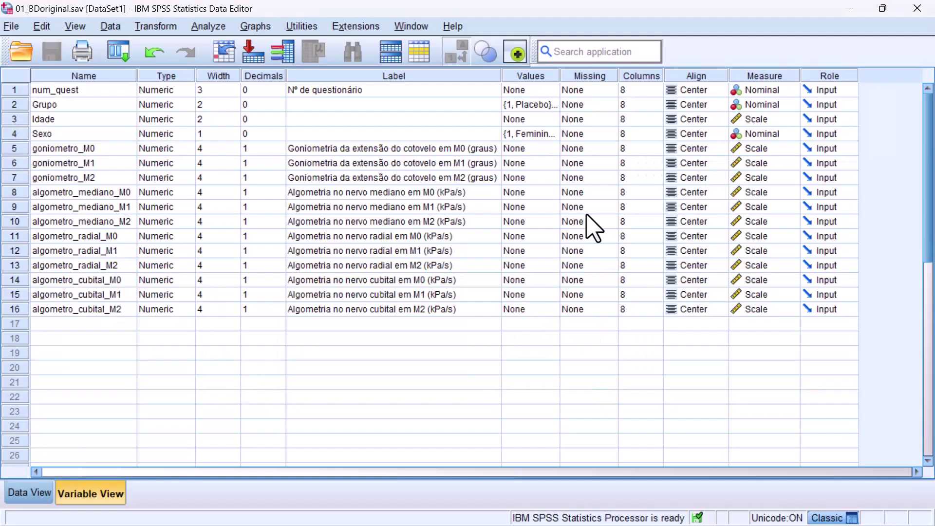
key(ctrl+t)
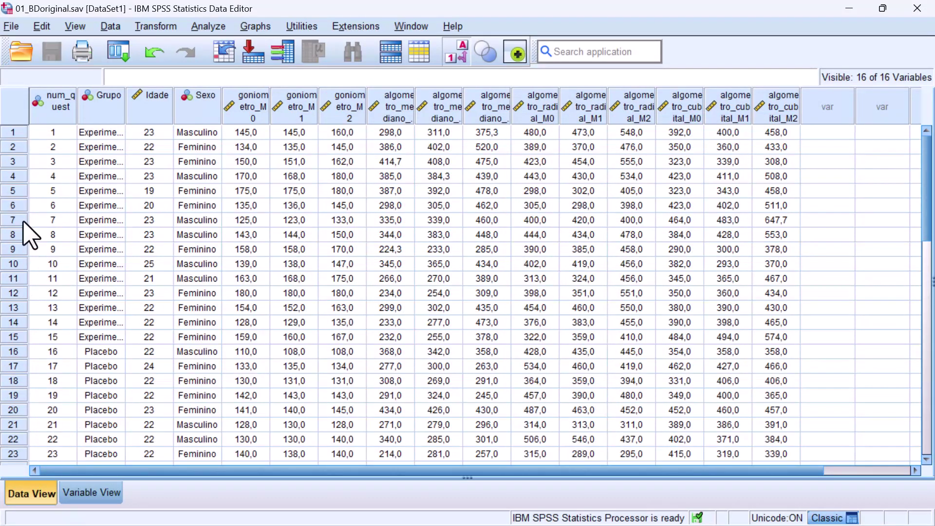
drag(13, 132, 6, 344)
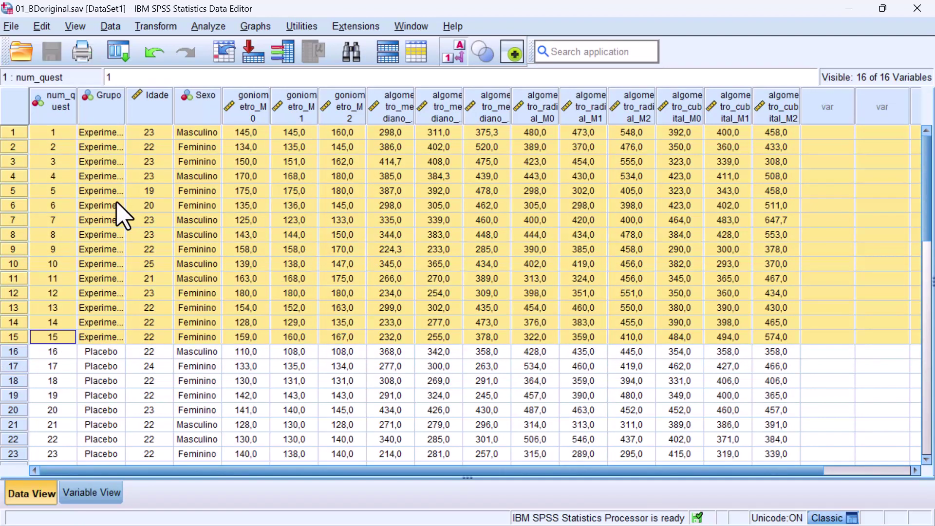
scroll(122, 217, down, 3)
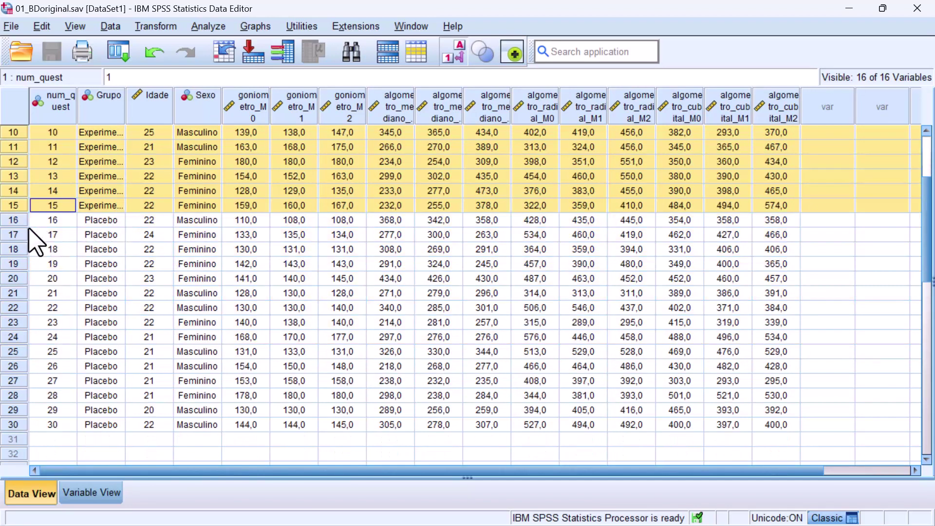
drag(19, 225, 19, 438)
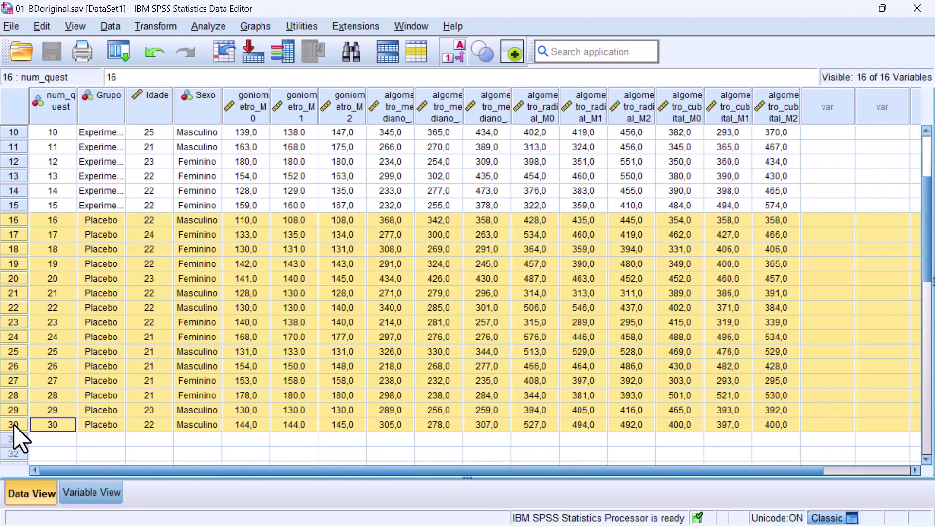
- Examine the goniometro_M0, goniometro_M1 and goniometro_M2 columns across all cases, and return to the variable definitions
scroll(180, 332, up, 3)
drag(259, 110, 336, 117)
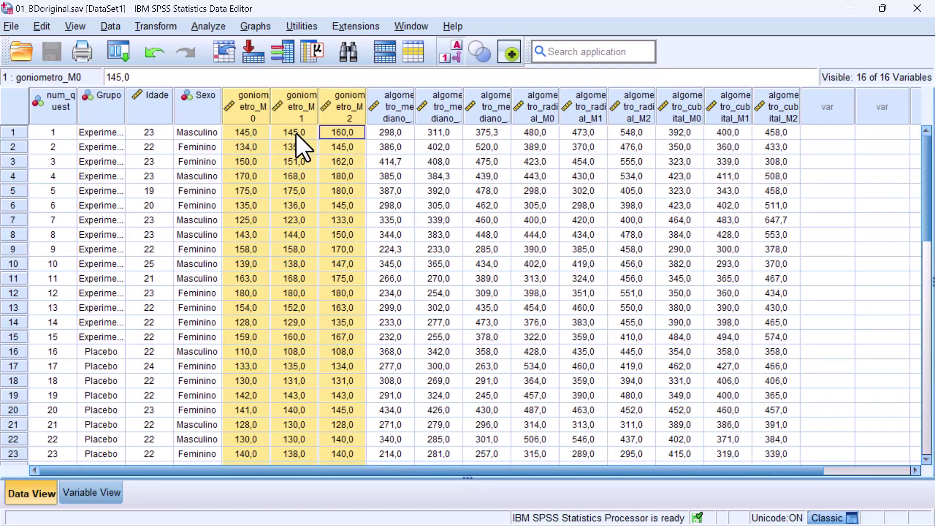
scroll(298, 185, down, 4)
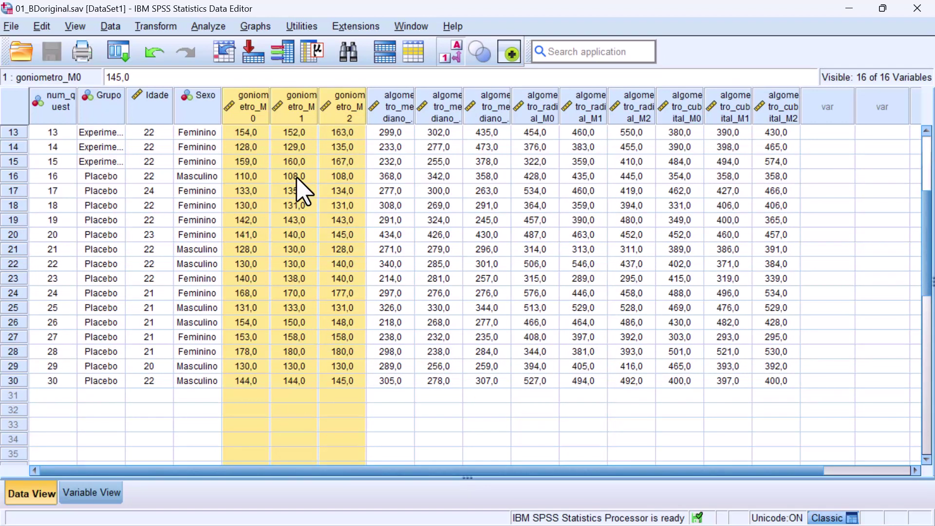
scroll(298, 186, up, 4)
key(ctrl+t)
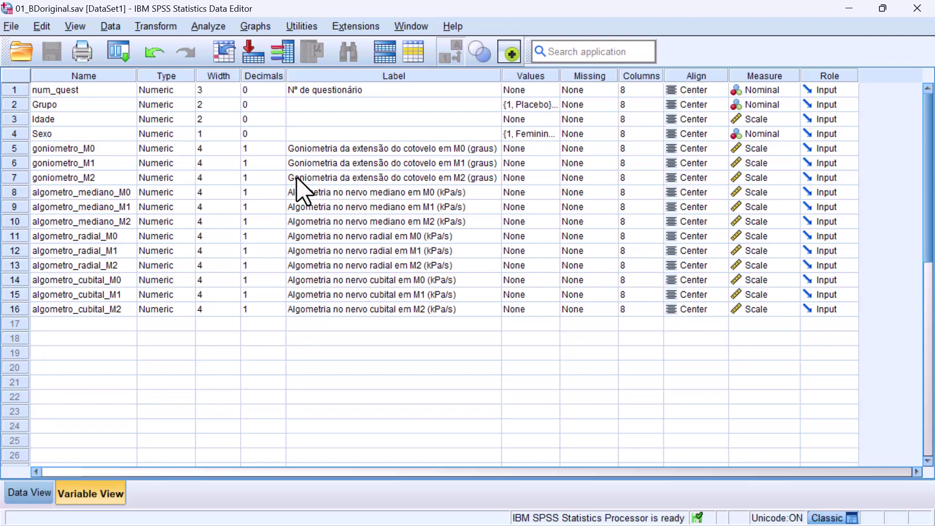
- Review objective 1.7 in the Word document NestaAula.docx, and switch to the decision map image mapa_mental_stat_infer.jpg
key(alt+Tab)
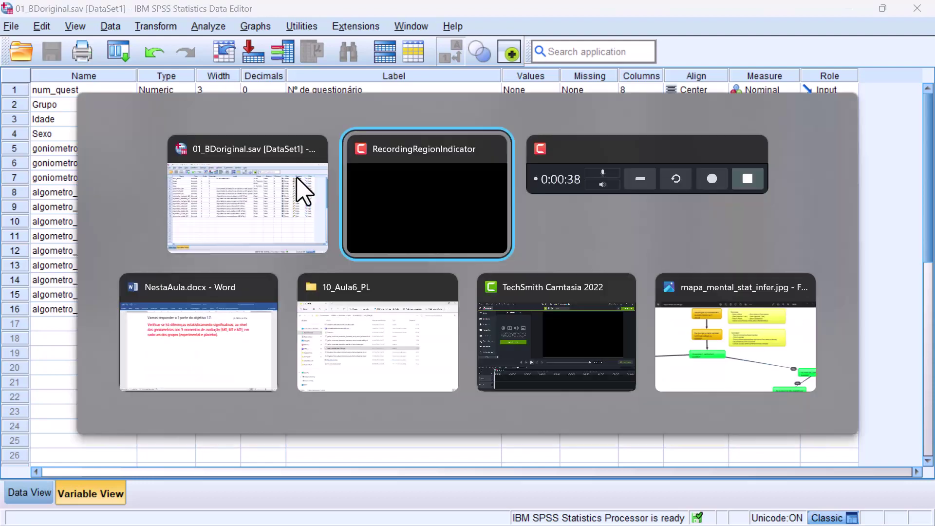
key(alt+Tab)
key(alt+Tab)
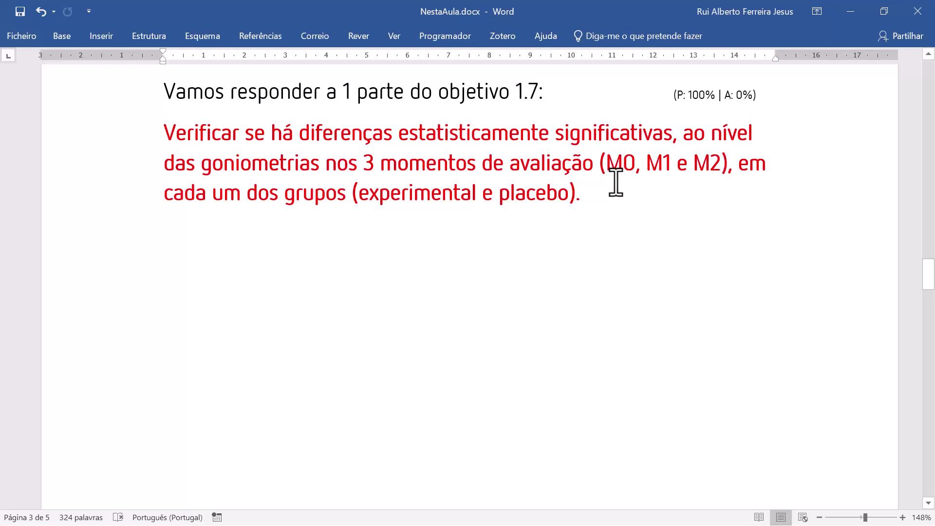
key(alt+Tab)
key(alt+Tab)
key(alt+Tab)
key(alt+Tab)
key(alt+Tab)
key(alt+Tab)
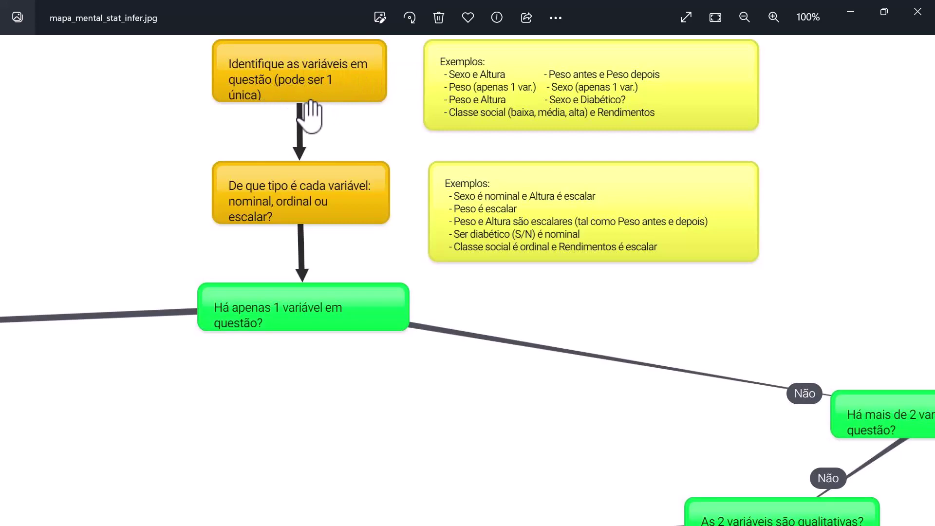
- Return to SPSS and check the measurement level and data values of goniometro_M0, goniometro_M1 and goniometro_M2
key(alt+Tab)
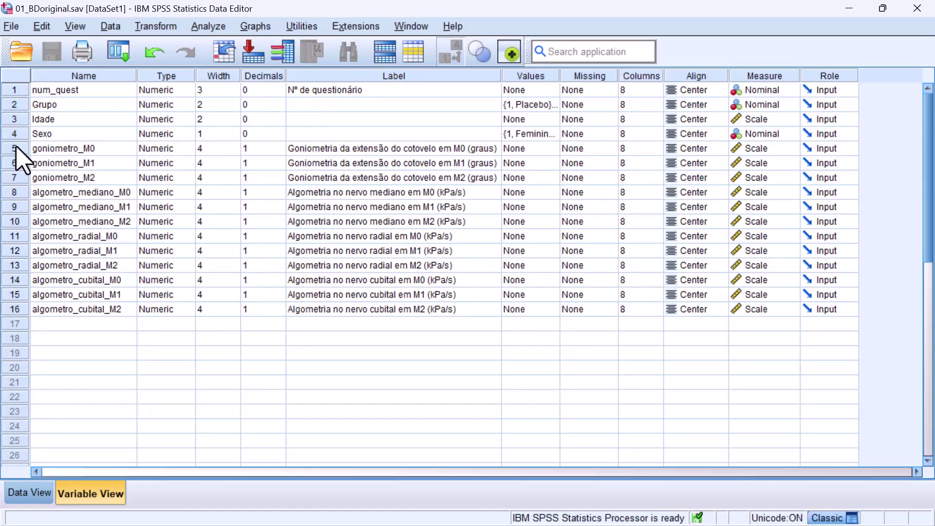
drag(14, 149, 15, 177)
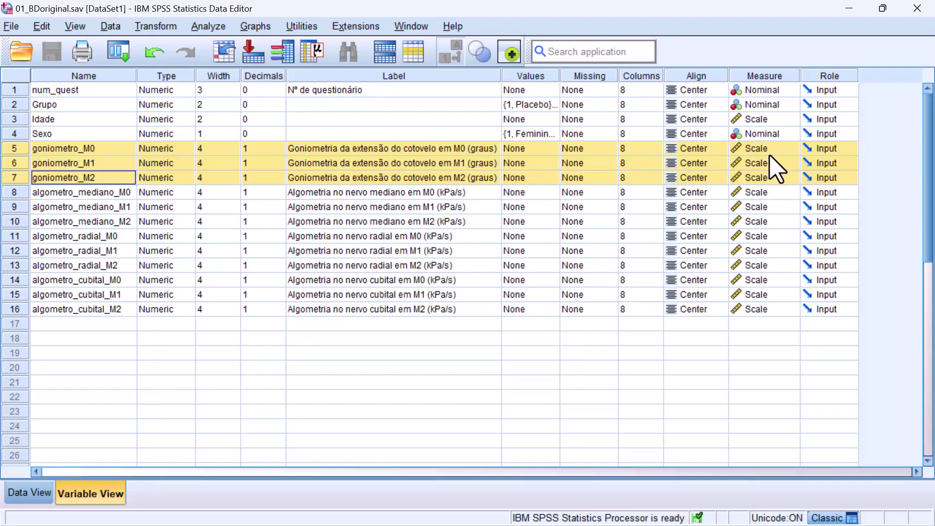
key(ctrl+t)
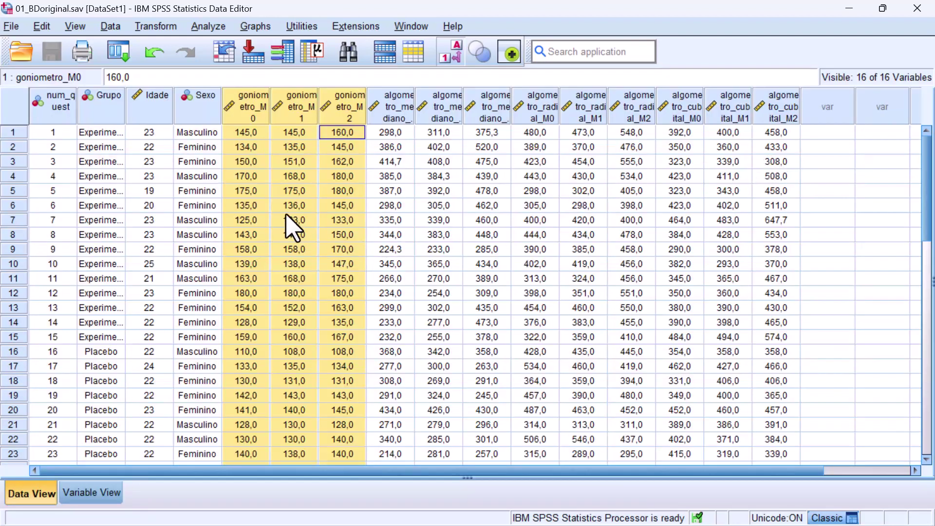
scroll(257, 389, down, 3)
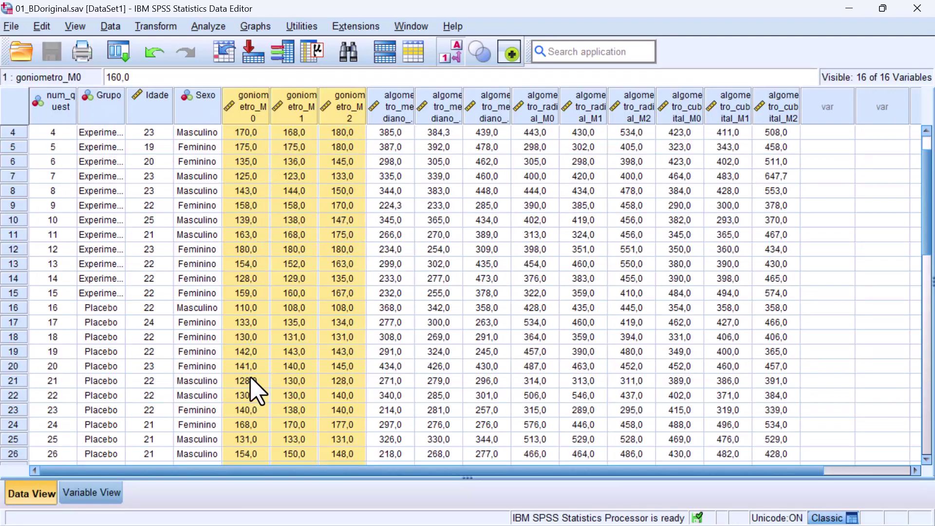
scroll(254, 387, down, 1)
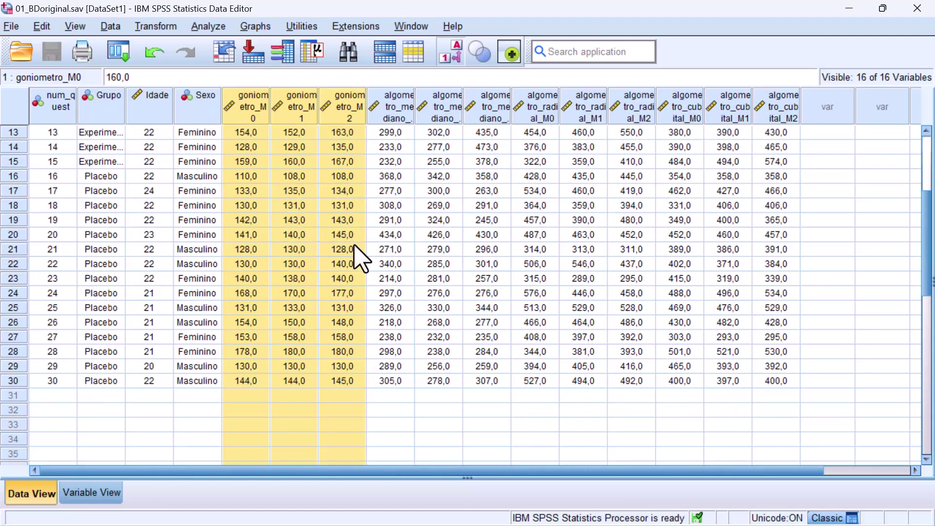
scroll(360, 257, up, 4)
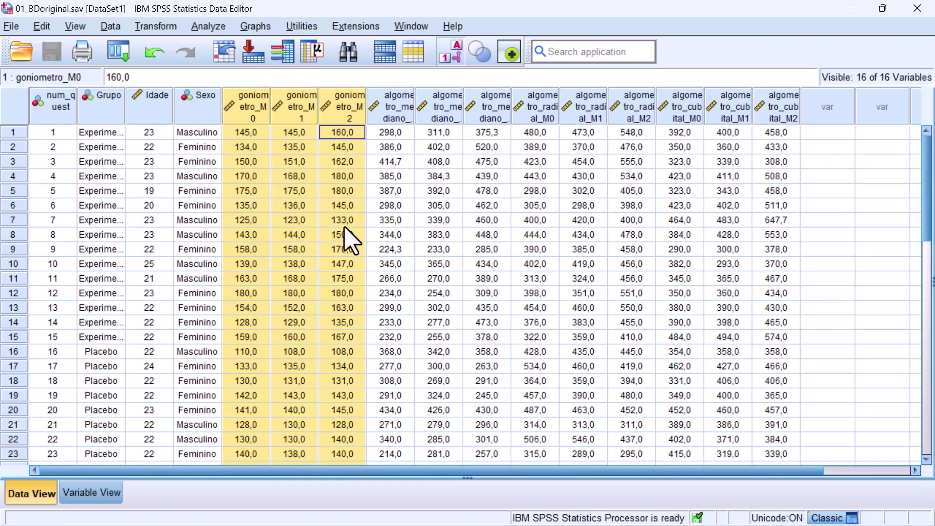
scroll(347, 239, down, 3)
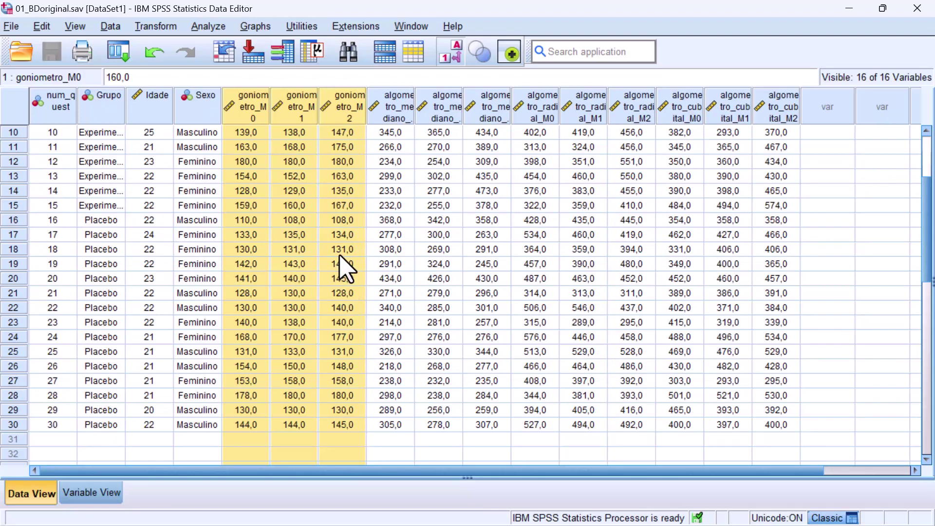
- Split the file by Grupo using the Compare groups option, sorting the file by the grouping variable
click(109, 26)
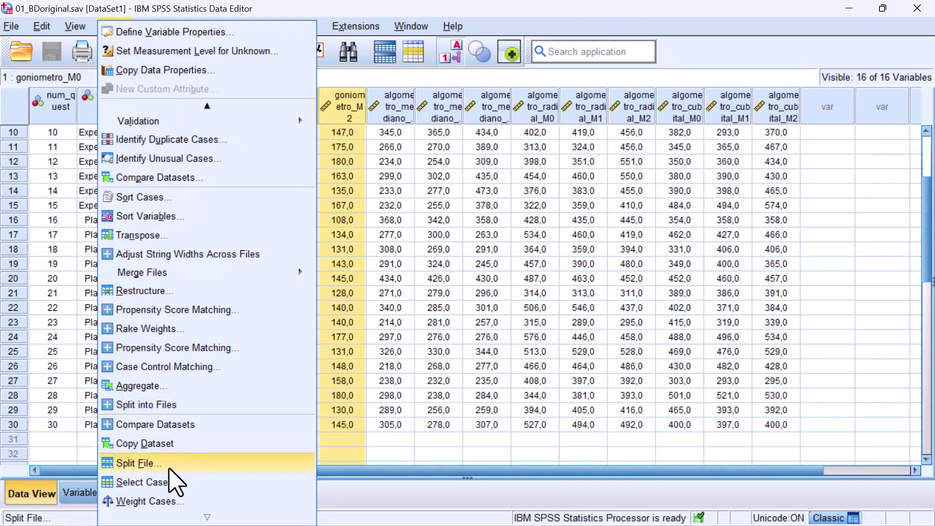
click(144, 464)
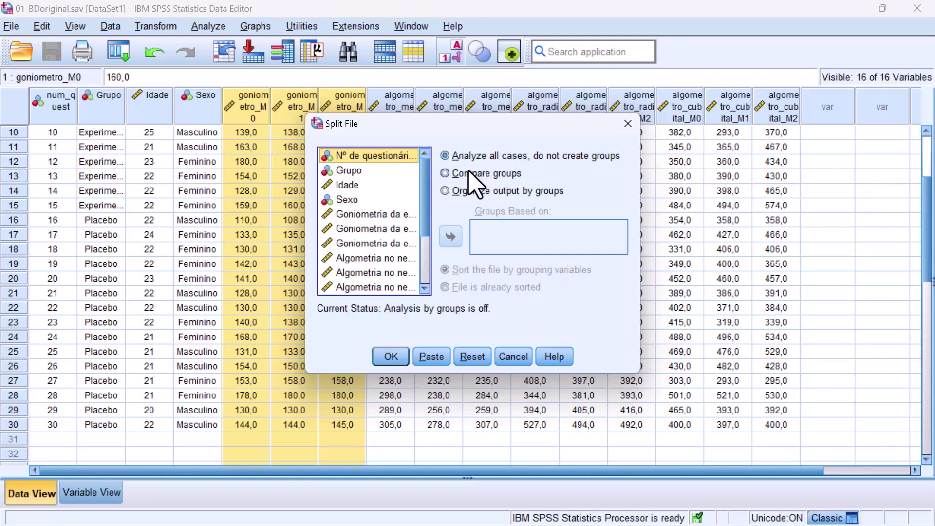
click(480, 174)
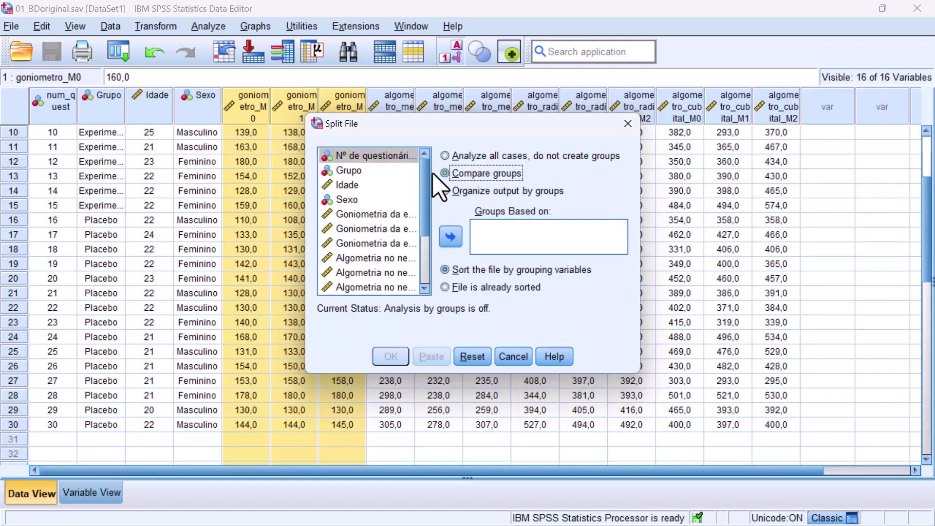
drag(349, 171, 504, 236)
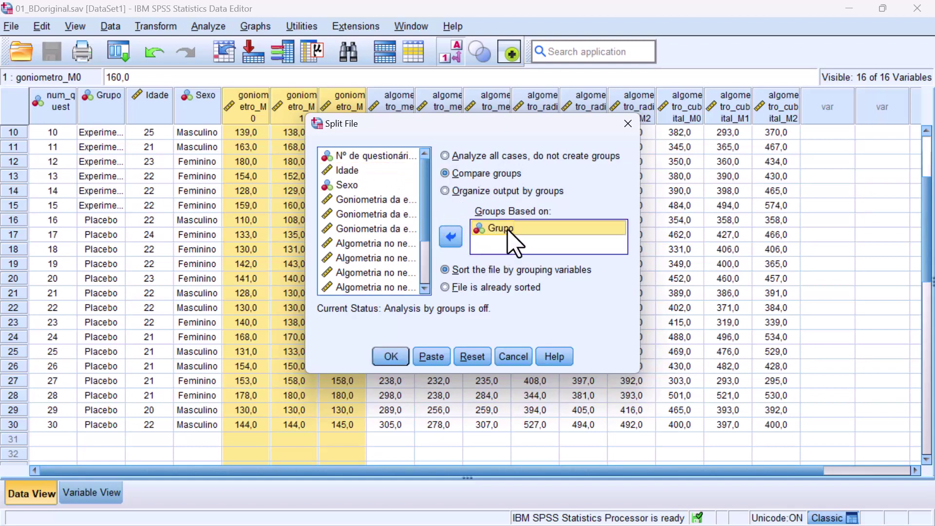
click(391, 360)
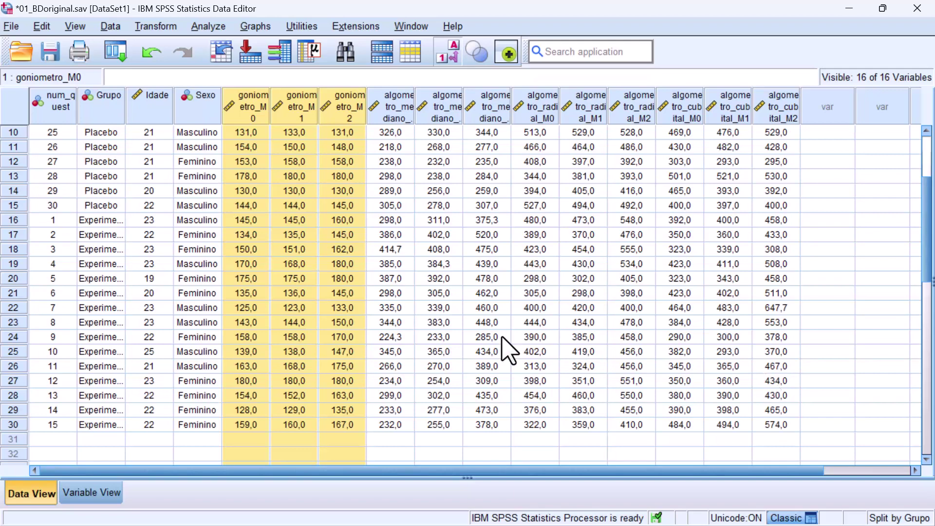
scroll(334, 327, up, 3)
- Switch to the decision map image and follow the branch for more than two variables to its recommended tests
key(alt+Tab)
click(334, 183)
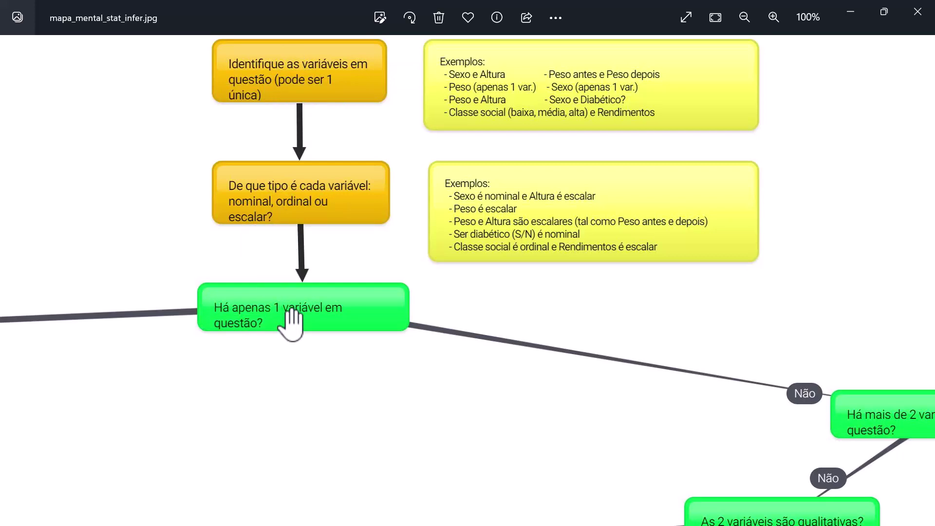
drag(502, 370, 98, 288)
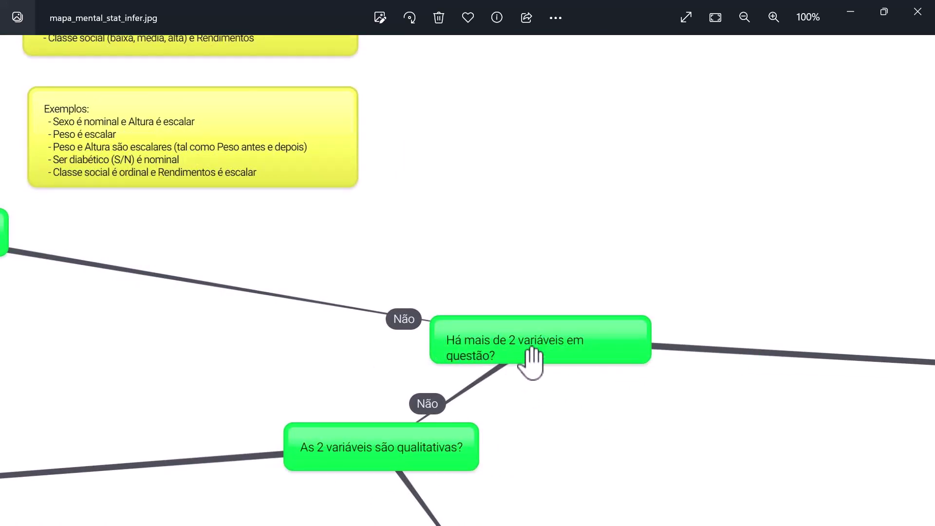
drag(660, 359, 305, 345)
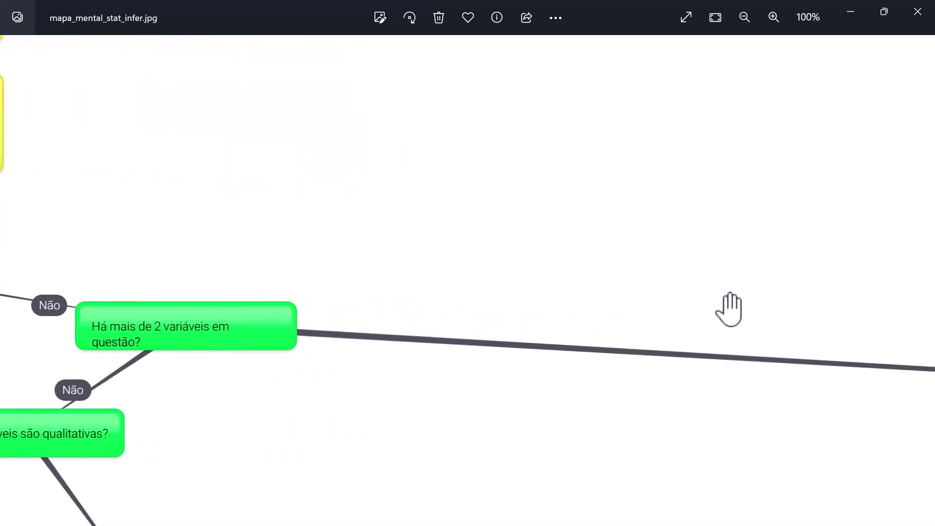
drag(729, 310, 161, 202)
drag(915, 302, 716, 261)
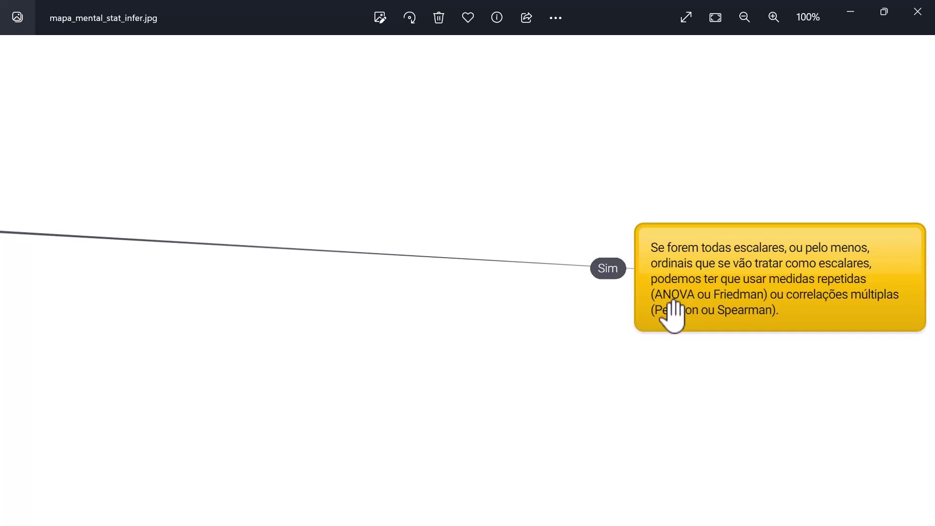
drag(407, 323, 364, 335)
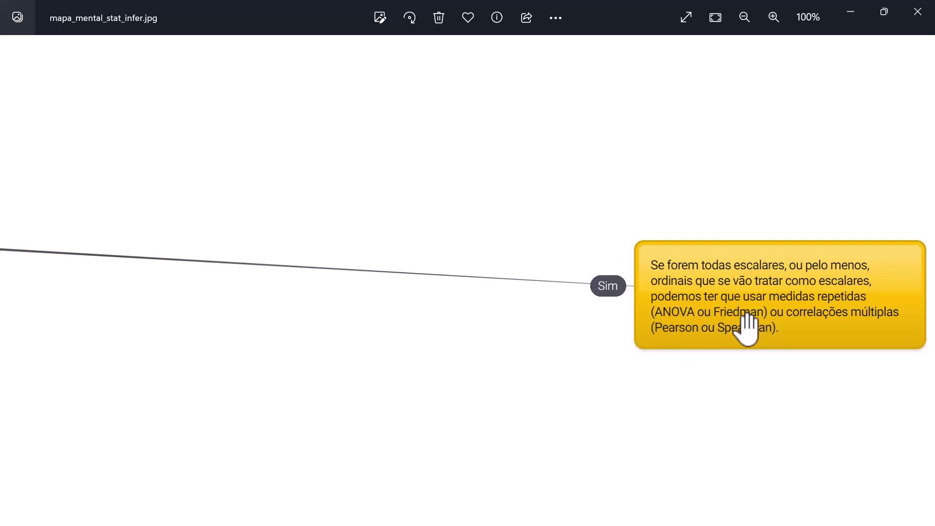
- Return to SPSS and open the nonparametric test for two or more related samples
key(alt+Tab)
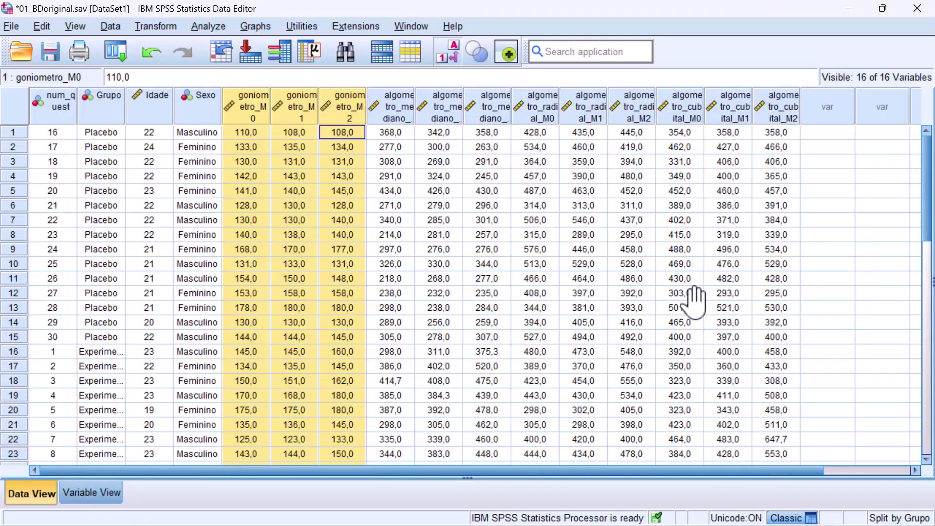
click(209, 27)
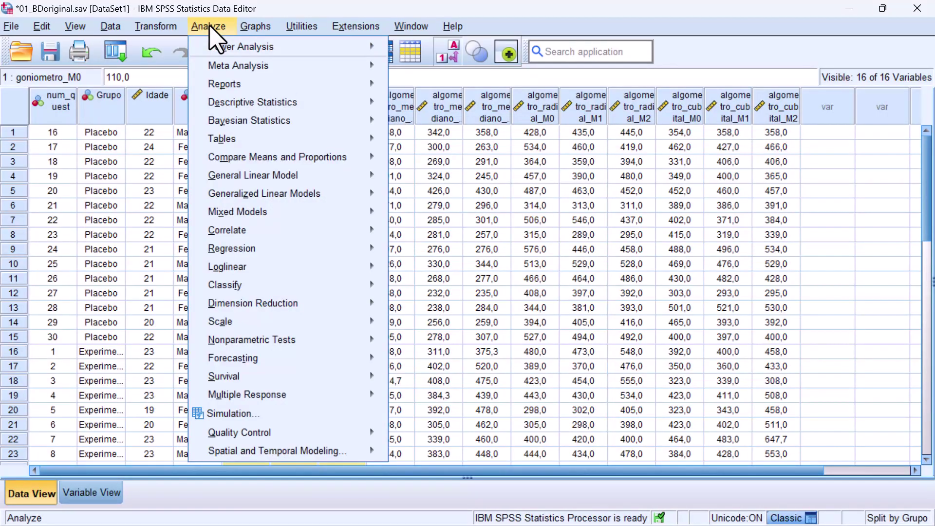
mouse_move(254, 341)
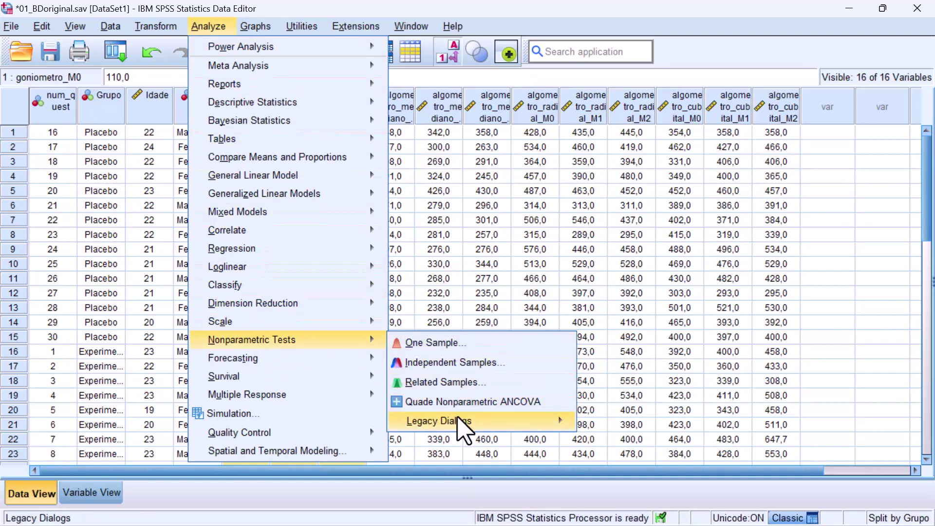
mouse_move(451, 426)
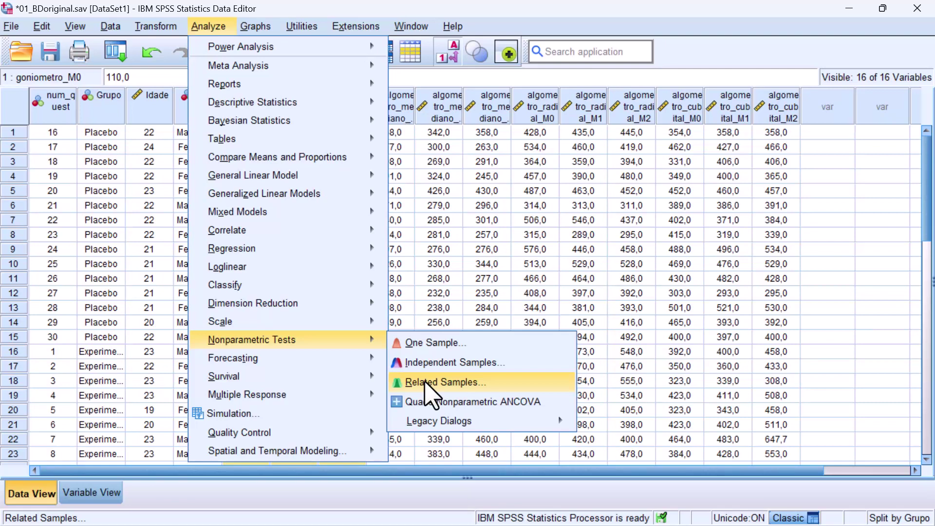
click(458, 385)
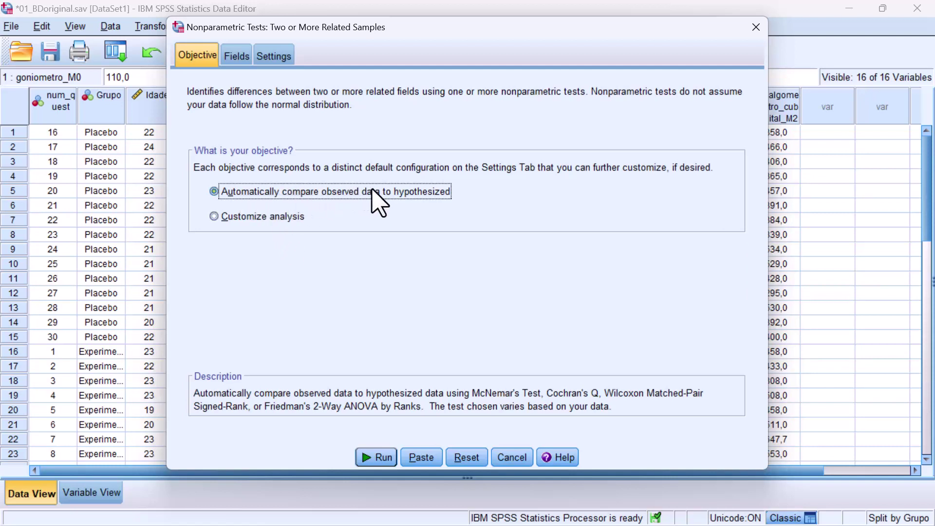
- Assign the elbow-extension goniometry variables M0, M1 and M2 as test fields and run the analysis with automatically chosen tests
click(239, 58)
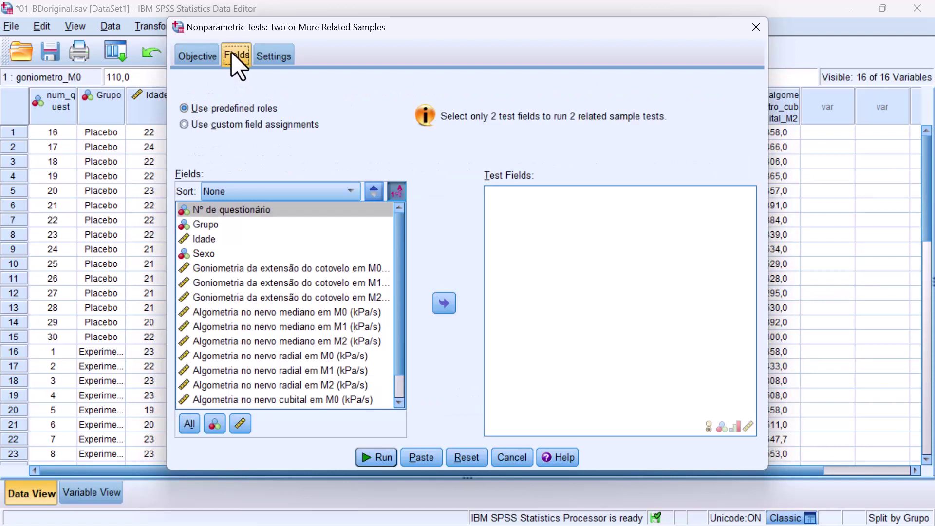
click(237, 269)
key(shift+Down)
key(shift+Down)
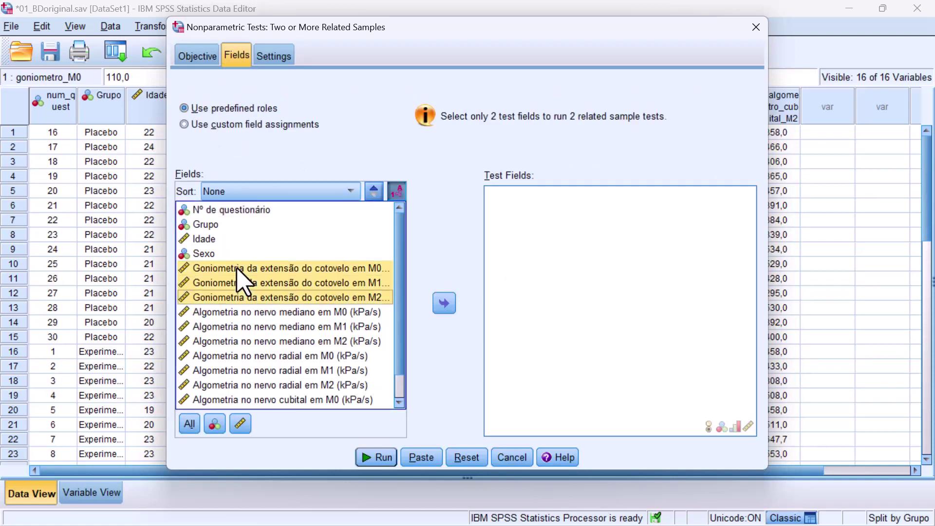
click(444, 305)
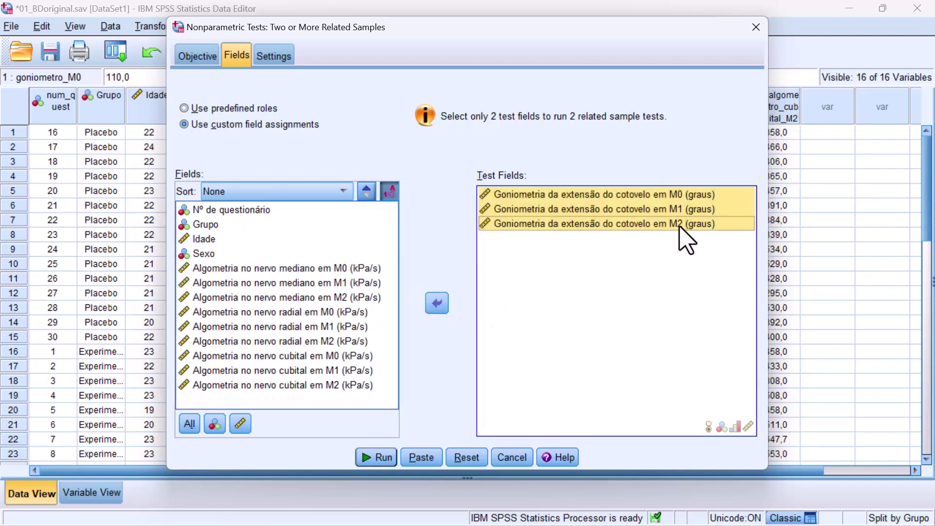
click(273, 56)
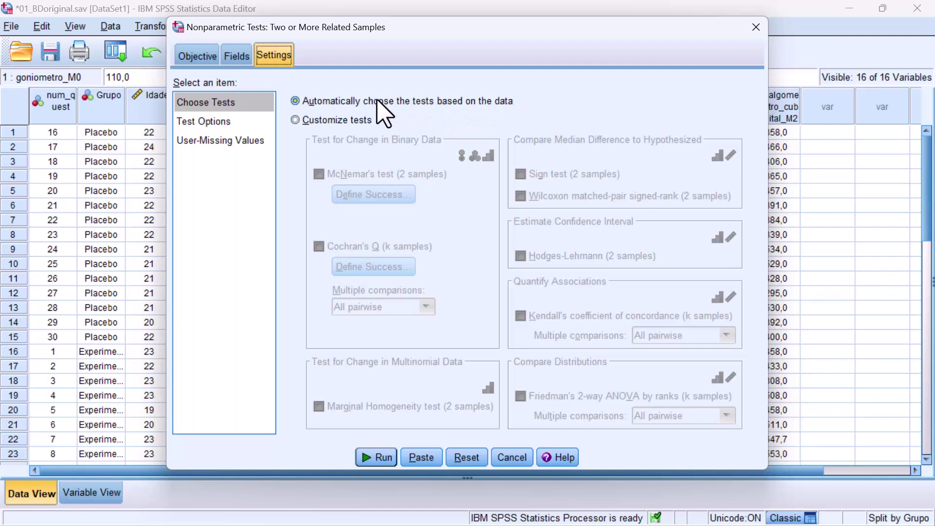
click(382, 461)
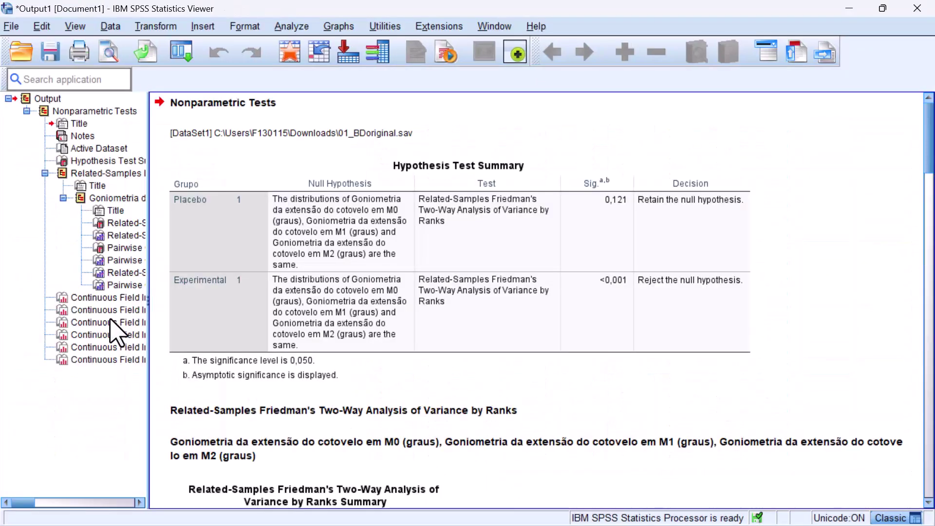
- Examine the hypothesis test summary, Friedman summary, rank charts and pairwise comparisons table for both groups
click(210, 201)
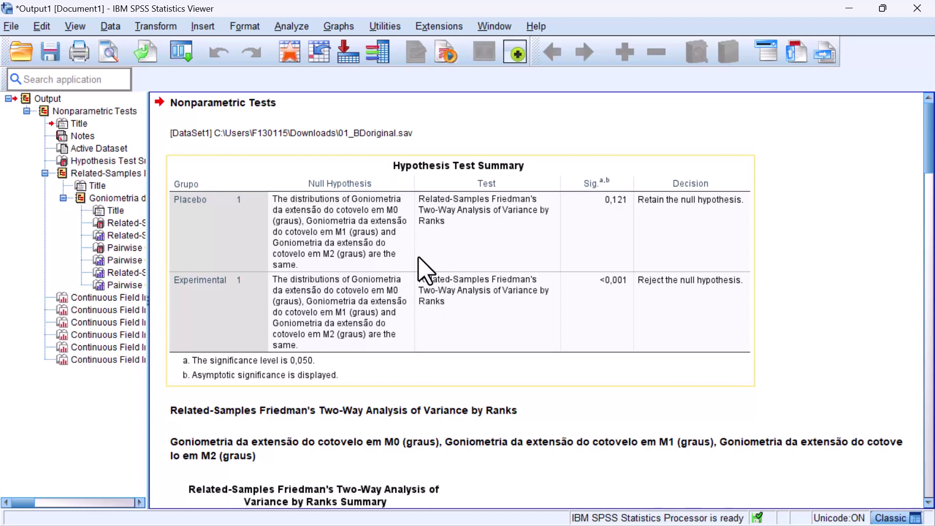
scroll(426, 271, down, 10)
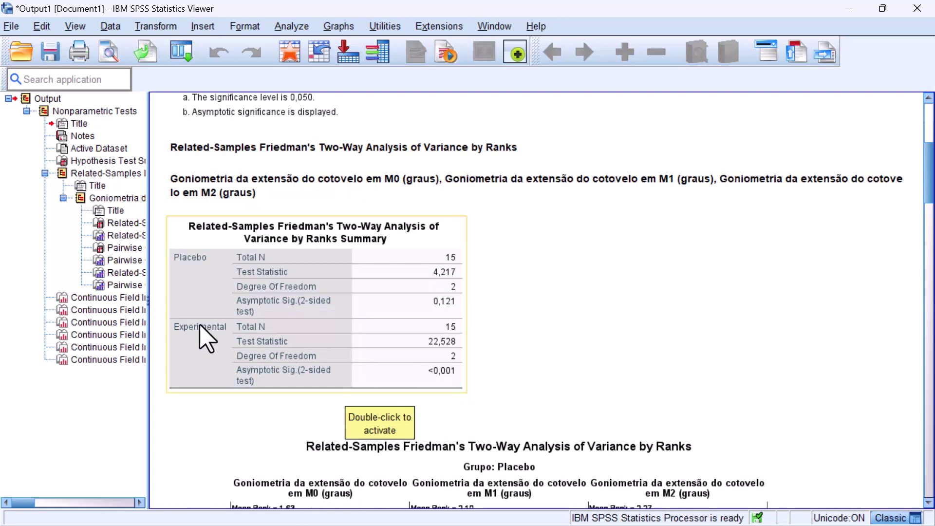
scroll(443, 309, down, 10)
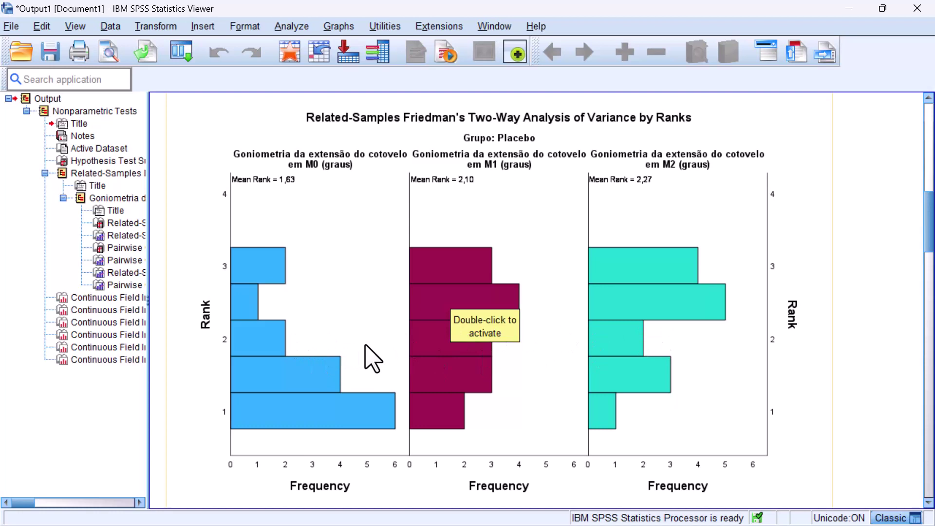
scroll(379, 351, down, 10)
scroll(379, 350, down, 15)
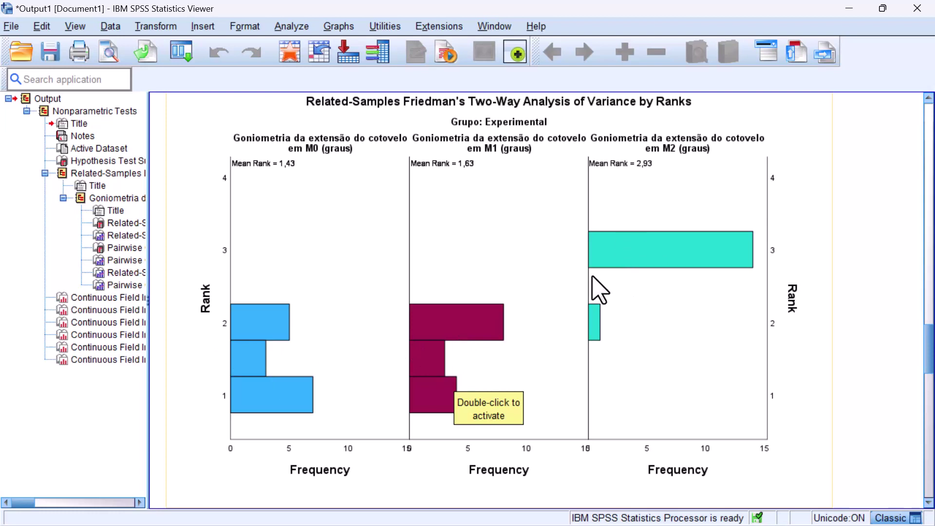
scroll(547, 281, down, 5)
scroll(546, 280, up, 2)
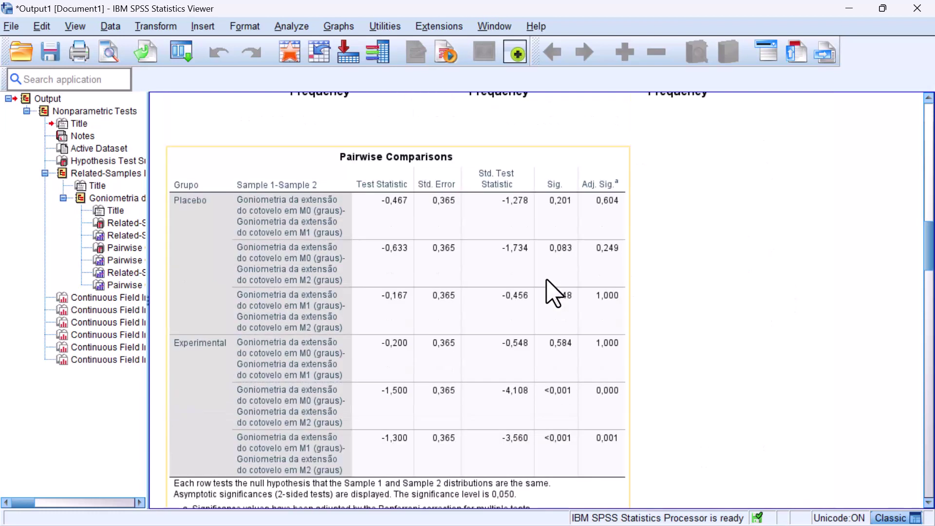
scroll(546, 280, down, 2)
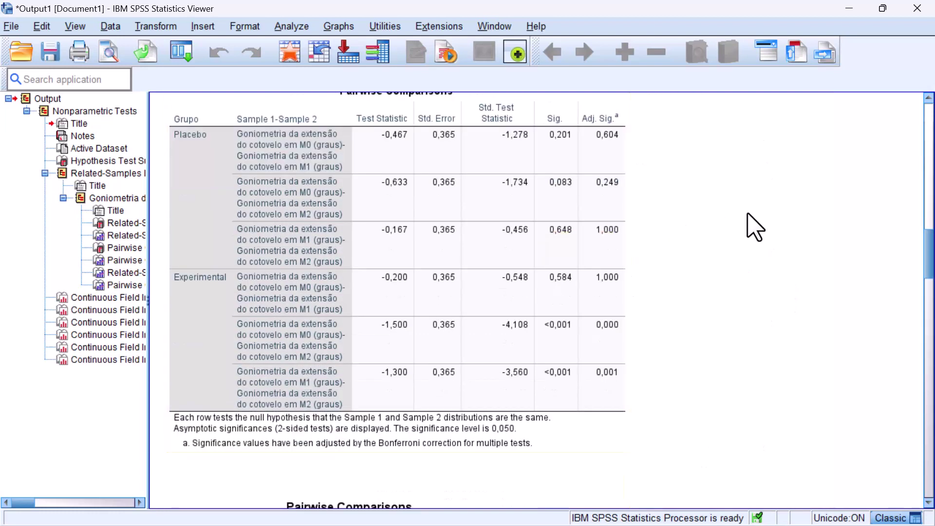
click(928, 98)
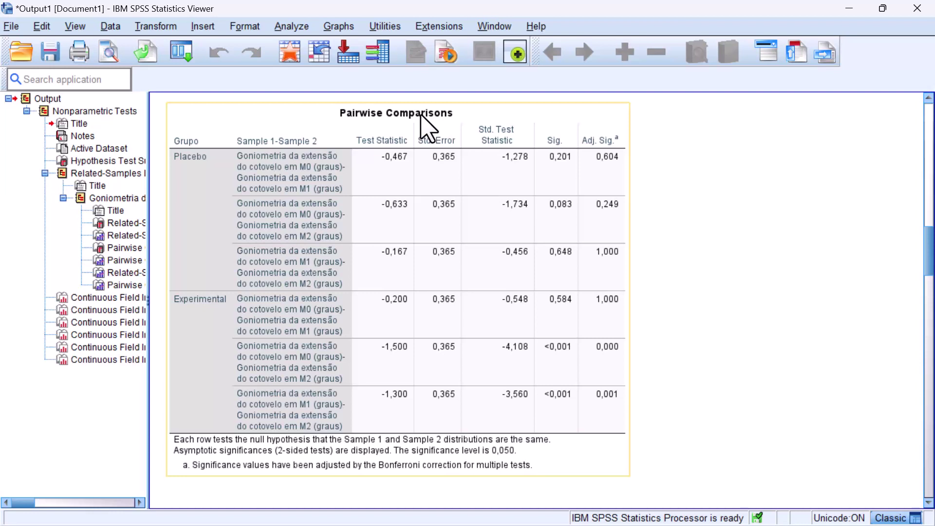
- Open the Pairwise Comparisons table for editing and check its Bonferroni footnote and the Experimental group
click(295, 298)
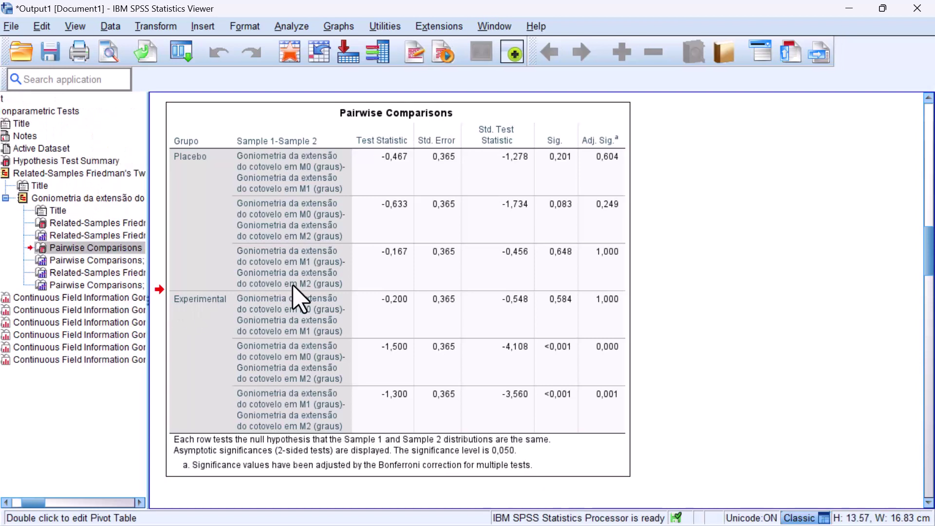
double_click(293, 288)
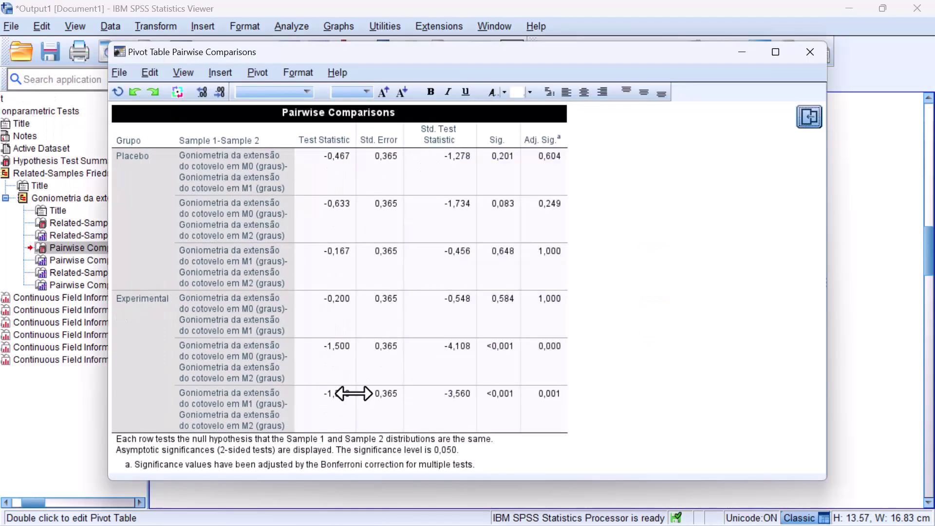
click(346, 465)
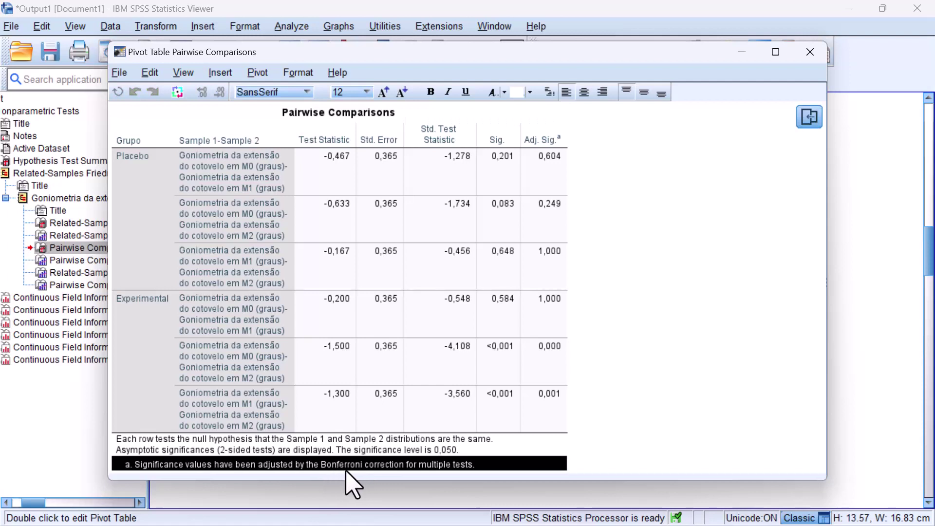
click(142, 307)
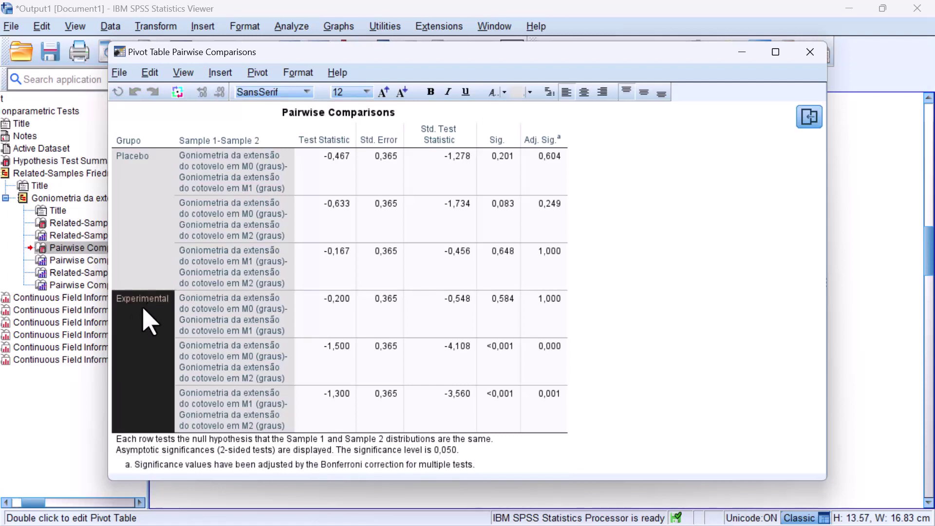
- Format the Experimental group's adjusted significance values for M0–M2 and M1–M2 in bold, red, 14-point text
click(559, 349)
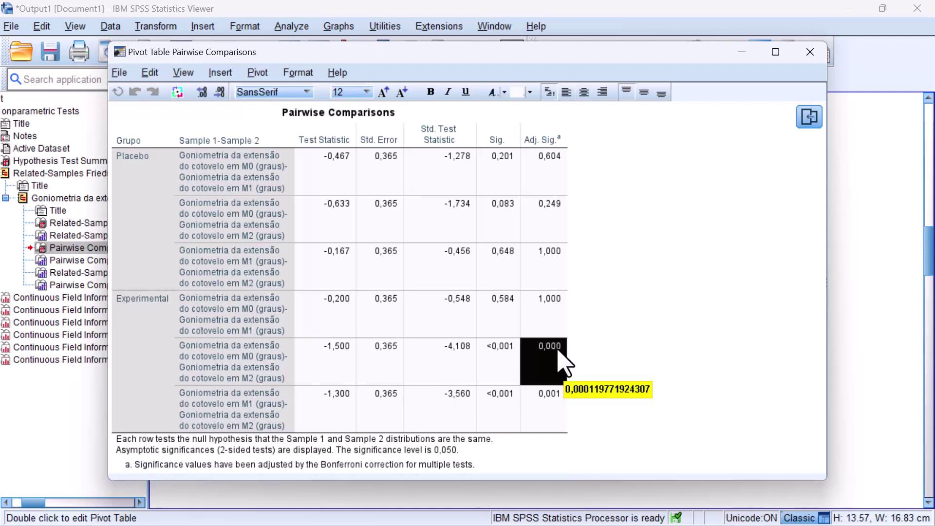
ctrl+click(555, 400)
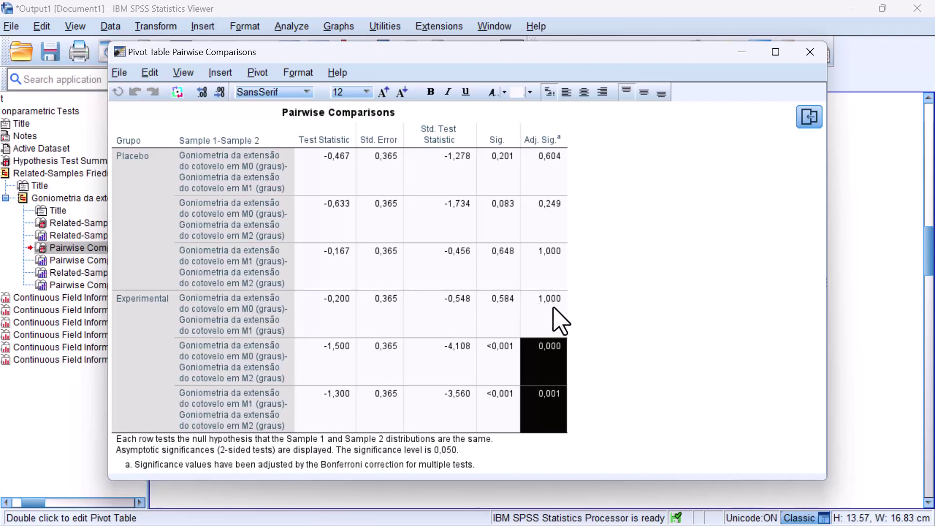
click(384, 92)
click(430, 92)
click(505, 92)
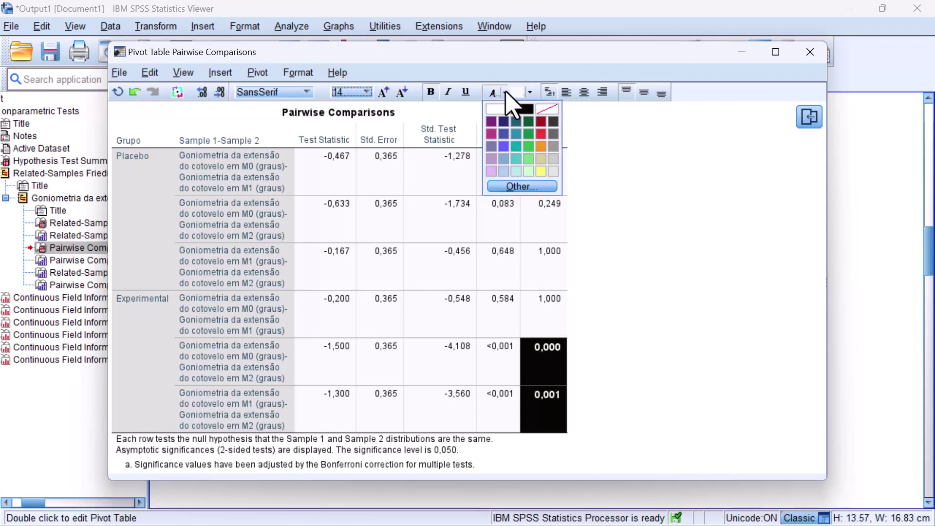
click(545, 133)
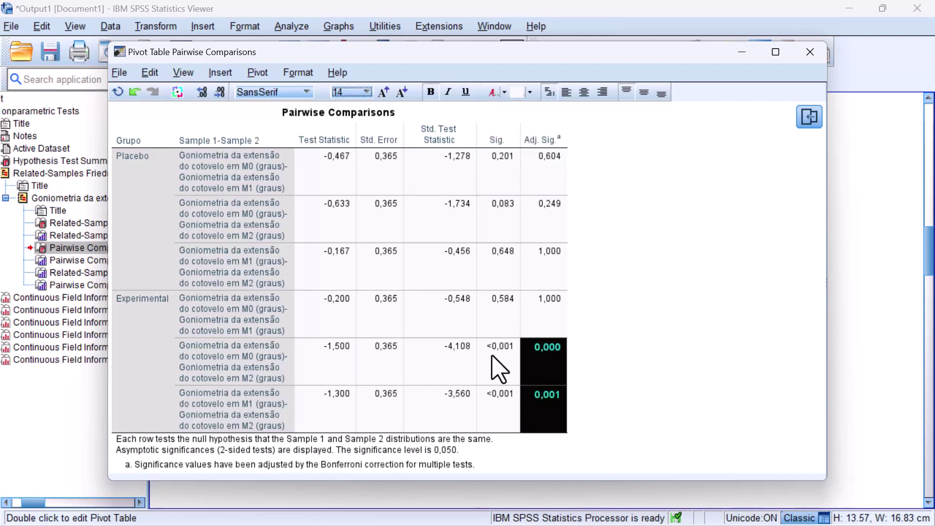
- Compare the Sig. and Adj. Sig. columns and review each of the Experimental group's three pairwise comparisons
click(493, 393)
click(498, 140)
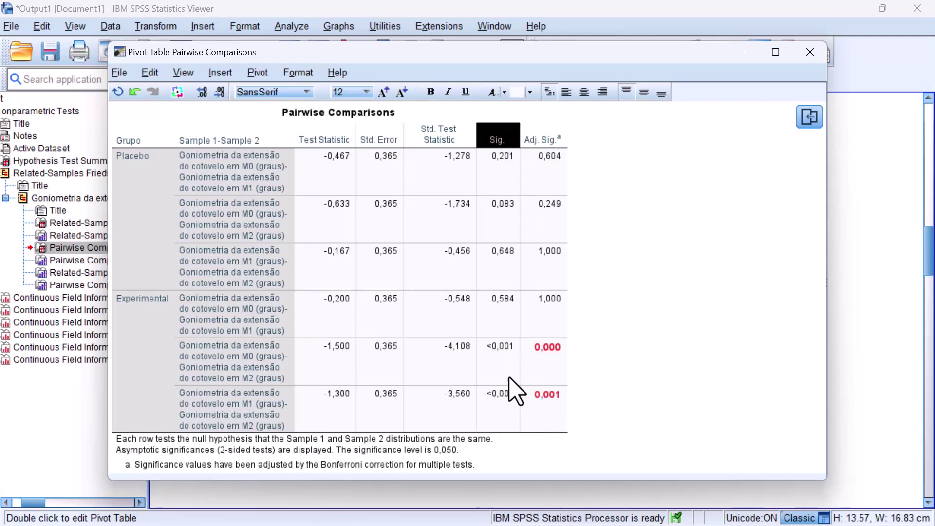
click(544, 141)
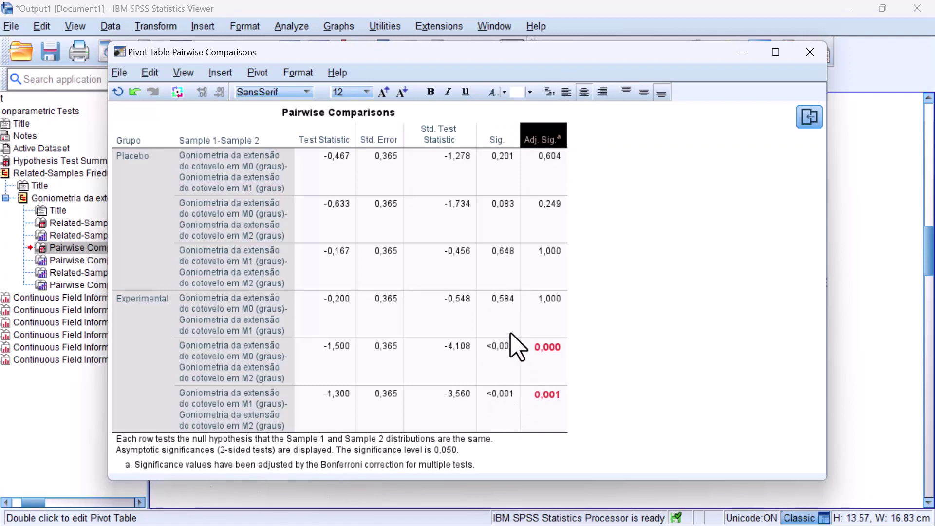
click(507, 312)
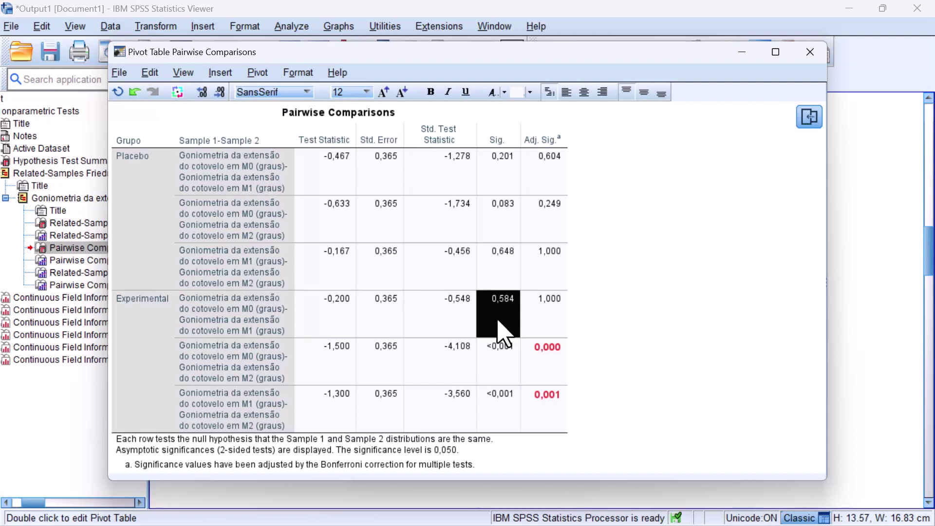
click(254, 334)
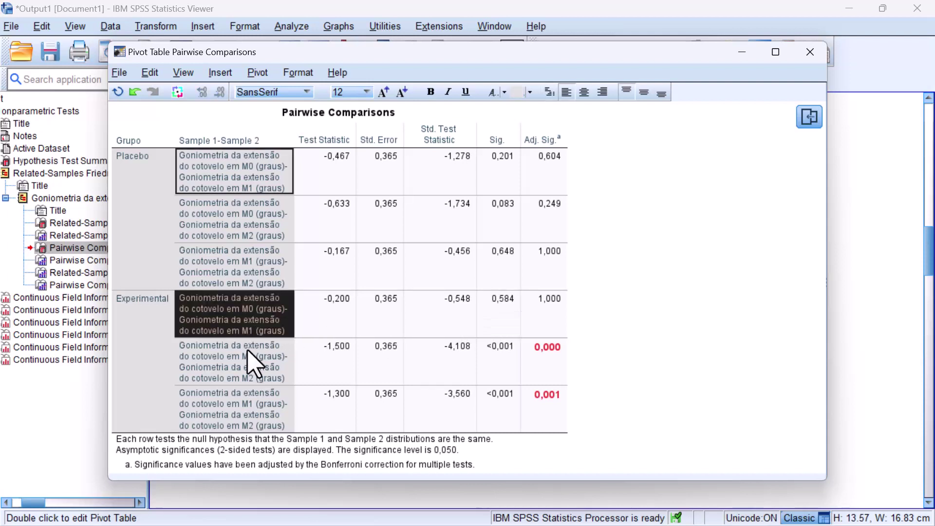
click(251, 376)
click(247, 418)
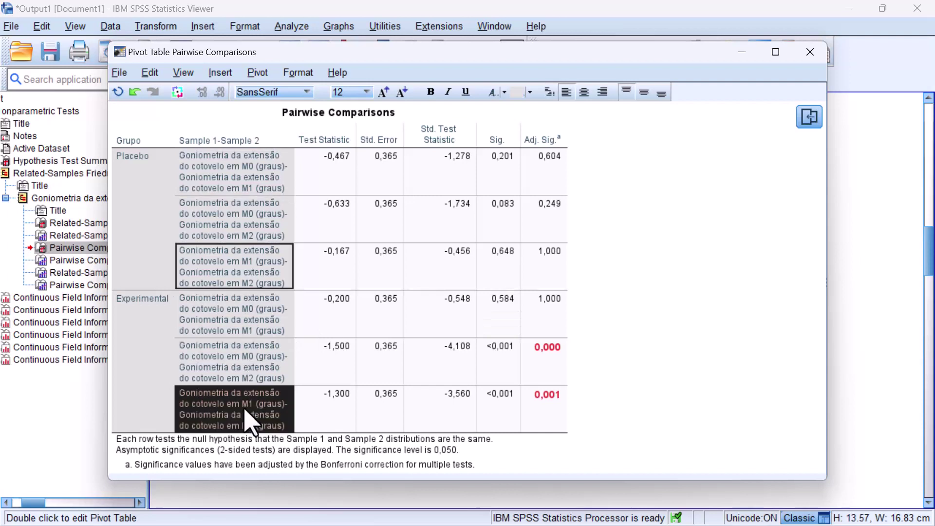
click(238, 320)
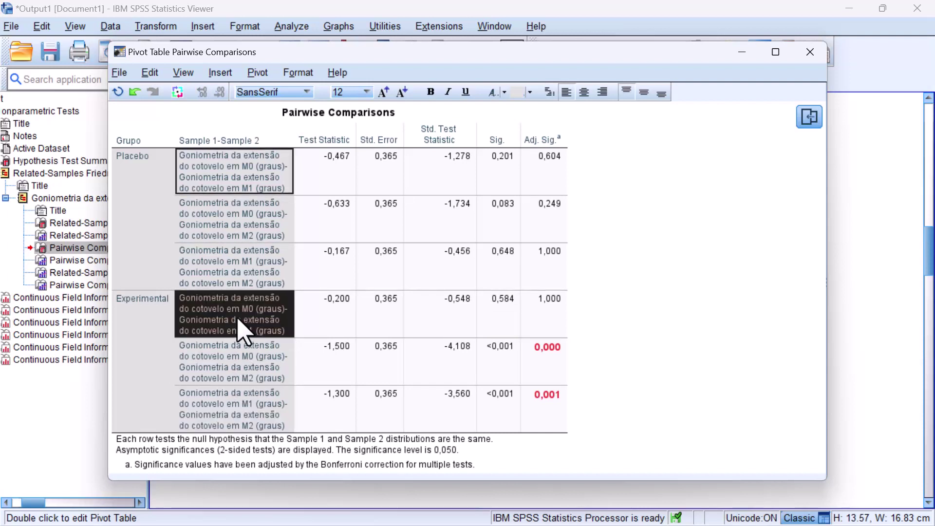
click(238, 359)
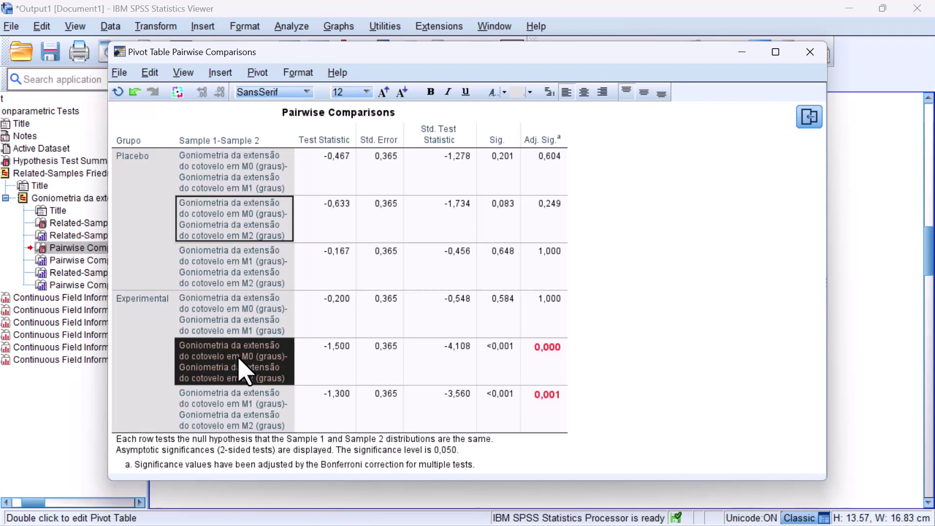
click(247, 408)
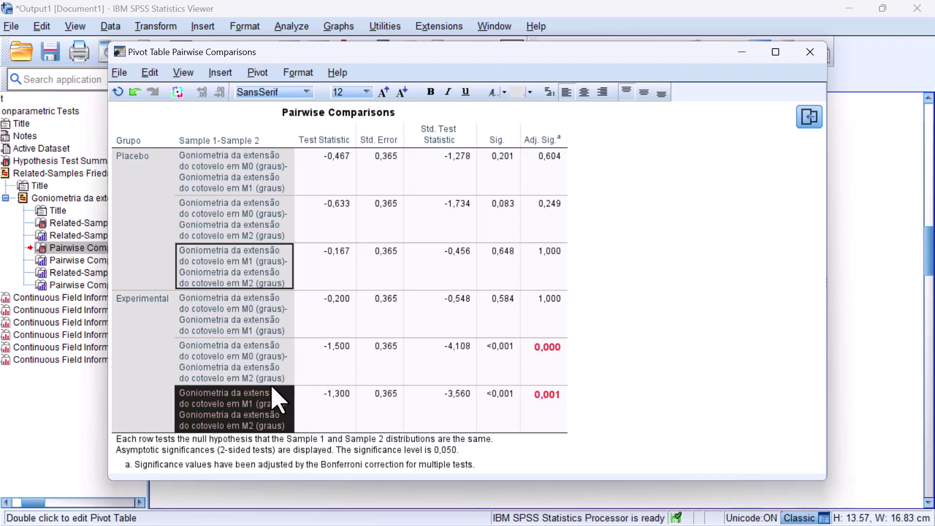
- Divide 0,05 by 3 in the Windows calculator, compare the result with the adjusted significance column, and close the calculator
key(XF86Calculator)
text(0,05 ÷ )
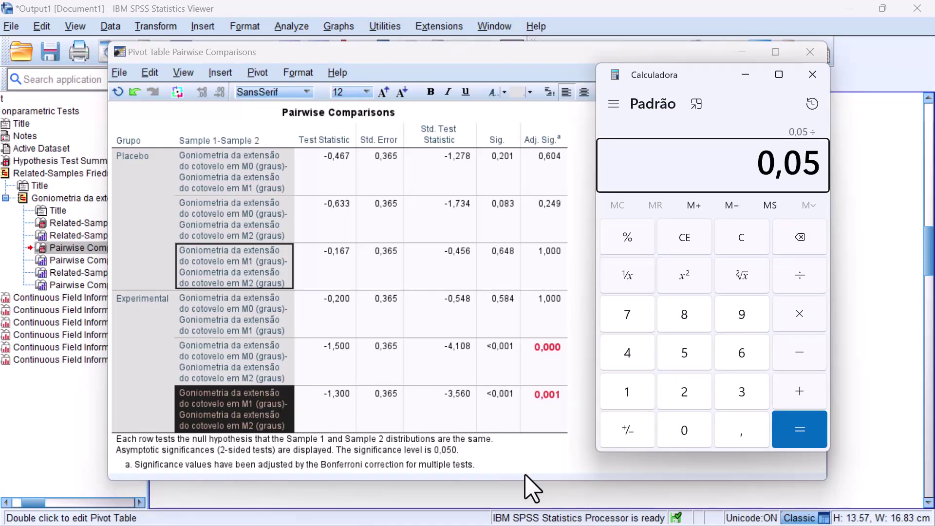
text(3)
key(Return)
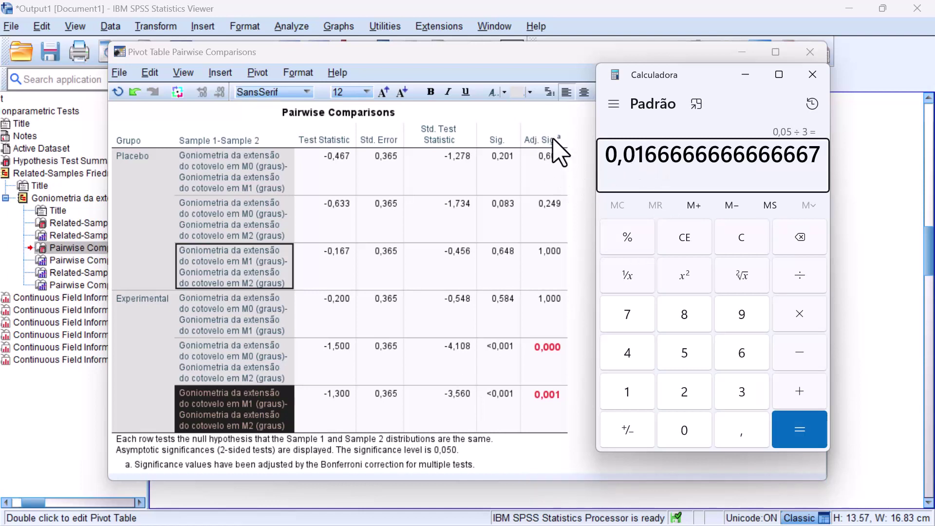
mouse_move(554, 141)
mouse_move(547, 374)
mouse_move(563, 339)
click(813, 74)
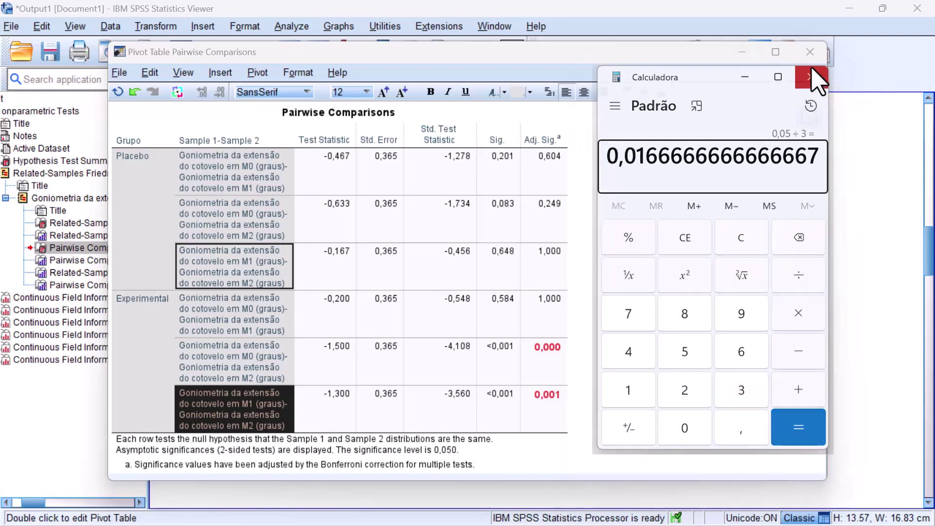
- Check the Adj. Sig. column heading and close the pivot table editor to return to the output
click(549, 145)
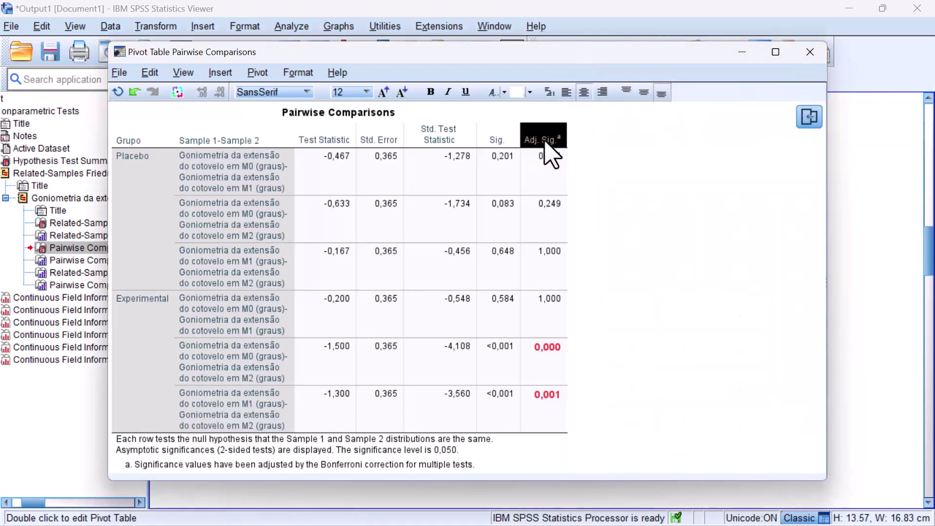
mouse_move(549, 145)
click(806, 116)
- Examine the pairwise comparison charts for the Placebo and Experimental groups
scroll(485, 340, down, 5)
scroll(484, 341, down, 15)
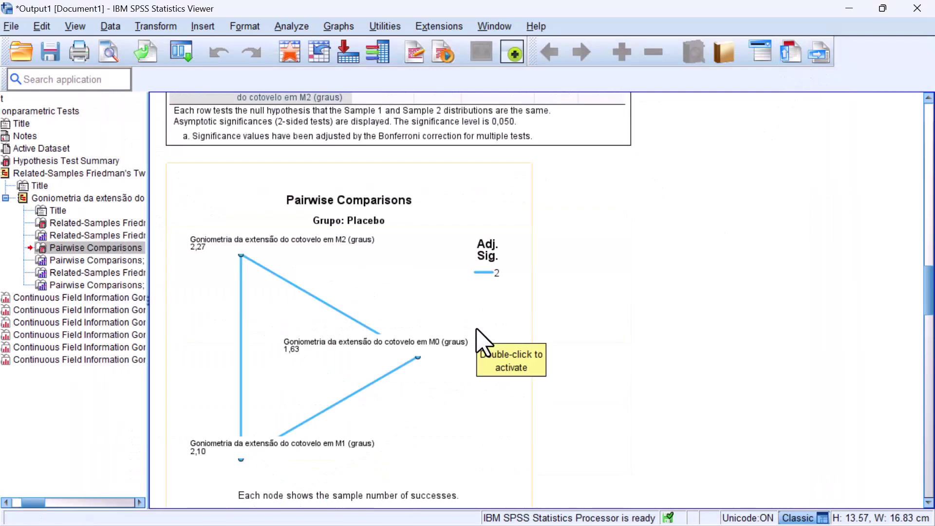
scroll(484, 341, down, 3)
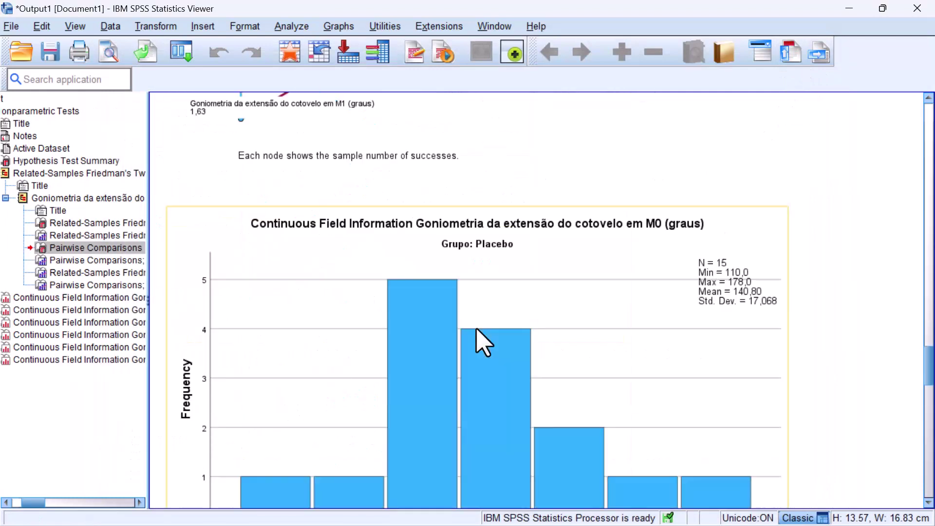
scroll(484, 340, up, 6)
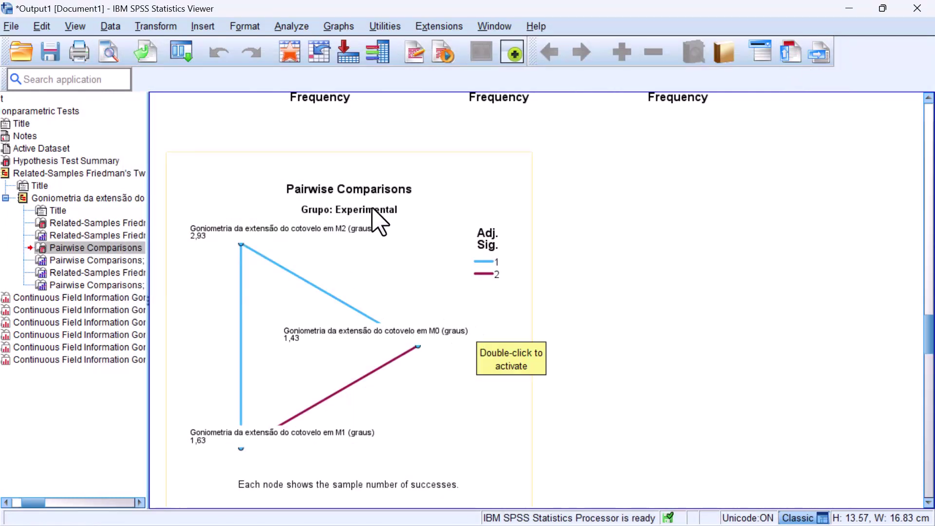